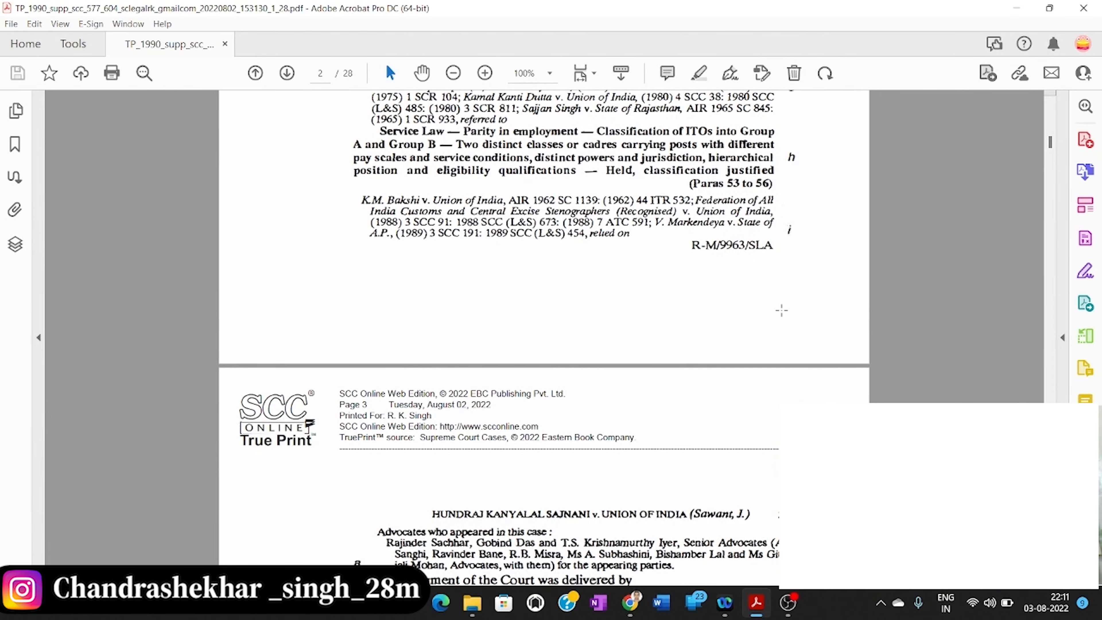
scroll(782, 309, down, 12)
scroll(782, 309, down, 5)
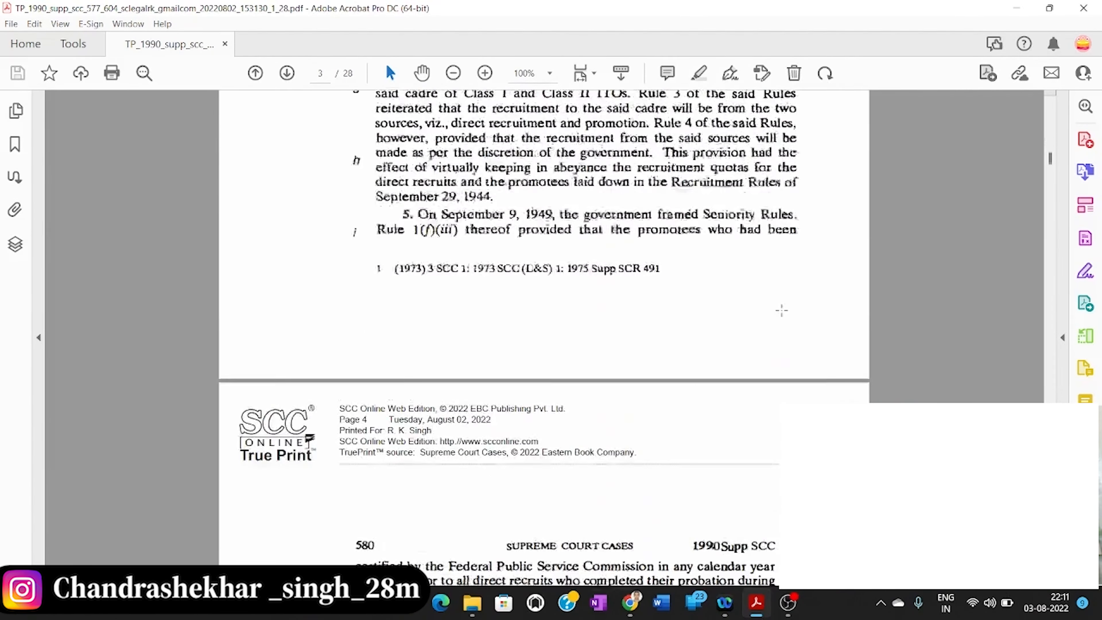
scroll(783, 310, up, 19)
scroll(783, 309, up, 4)
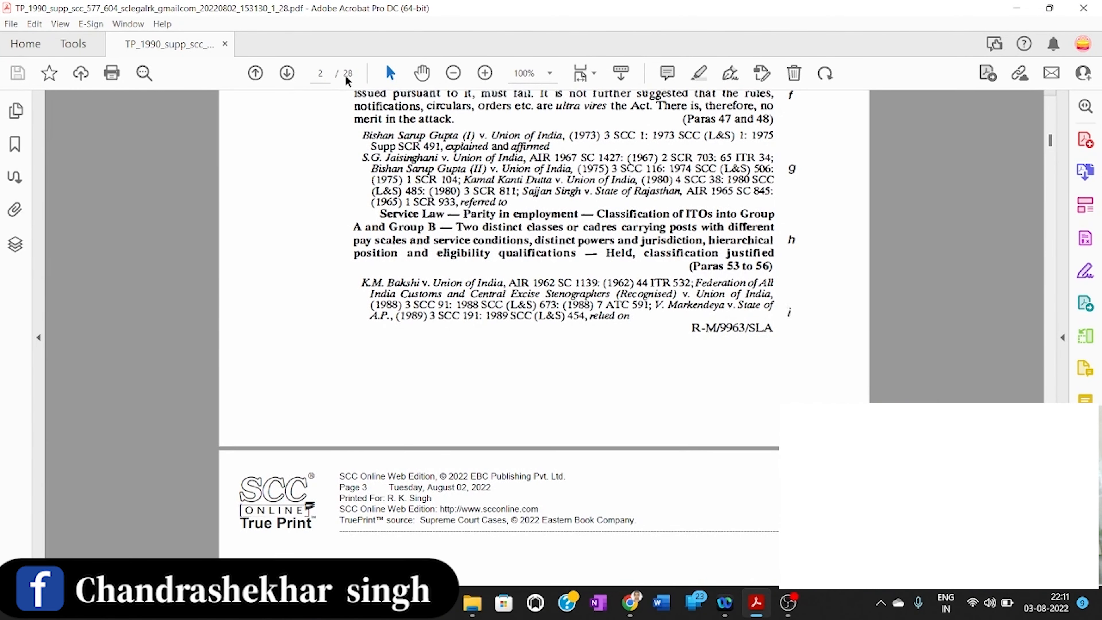
scroll(588, 381, up, 20)
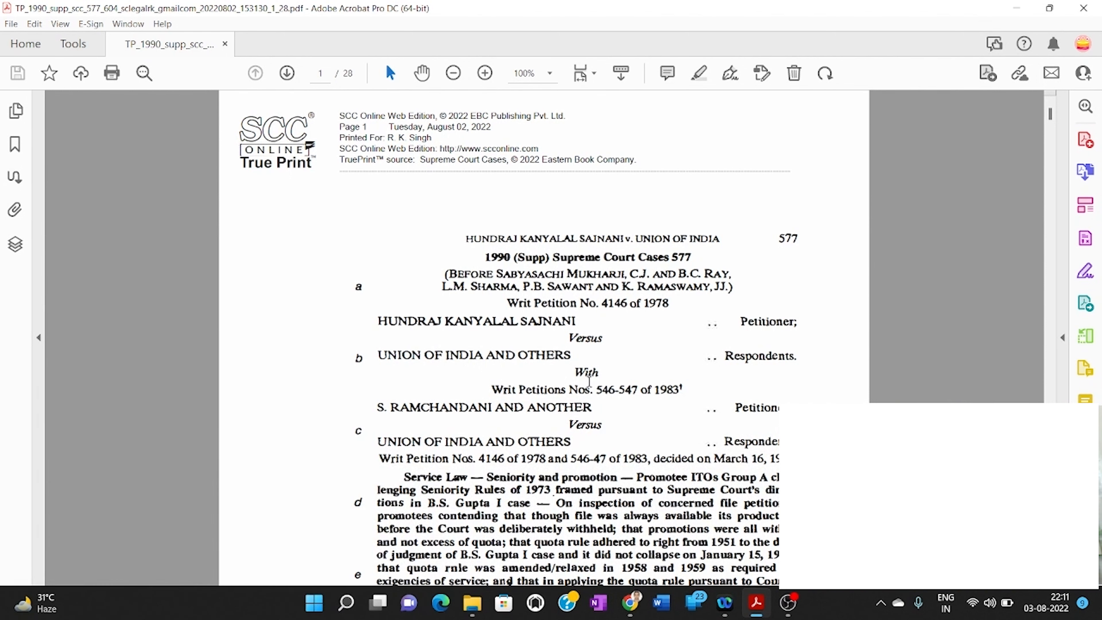
- Open the Edit PDF tool for the Supreme Court judgment PDF
click(78, 50)
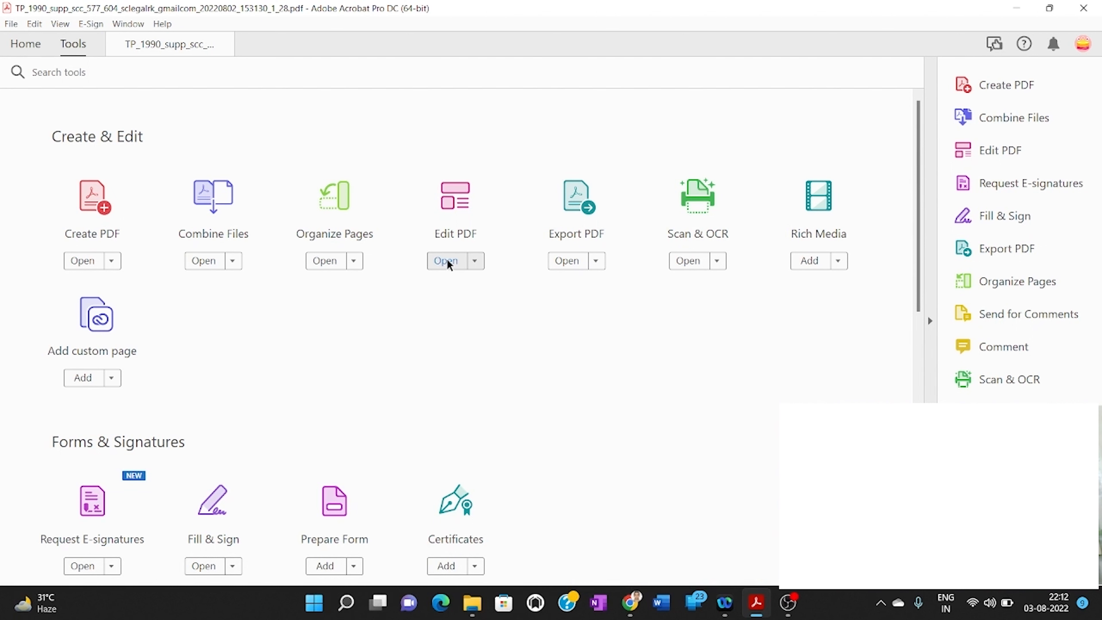
click(475, 265)
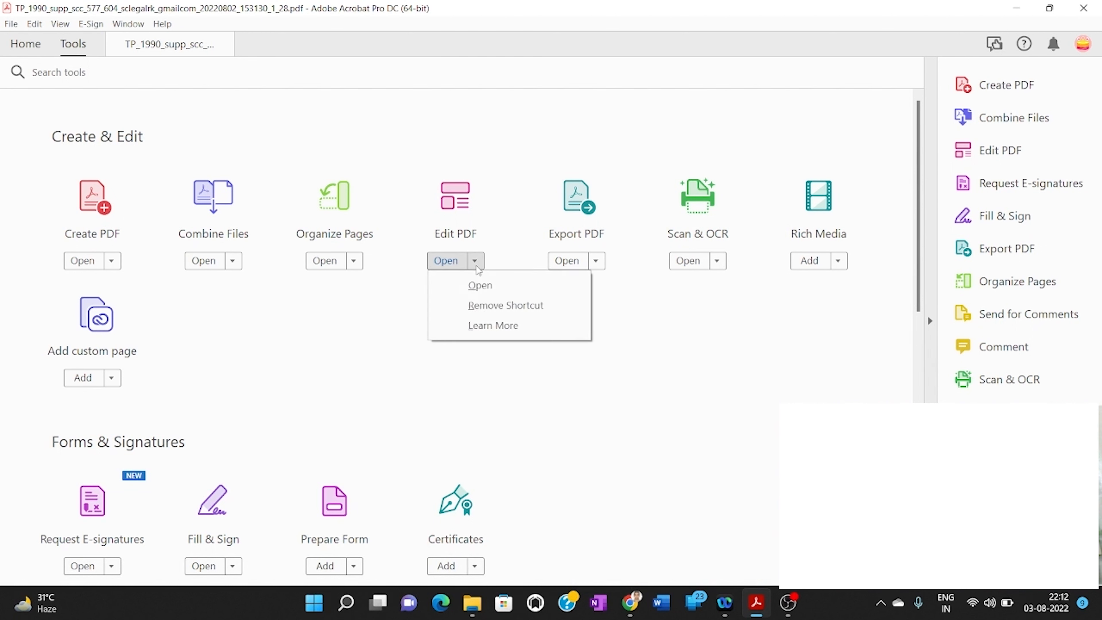
click(482, 286)
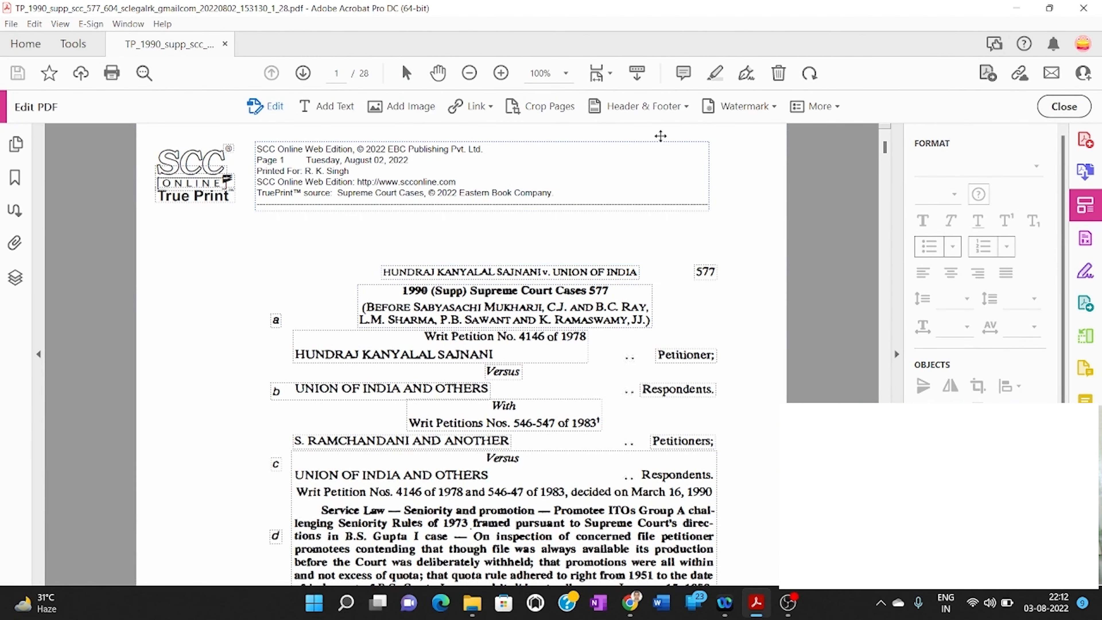
- Add a header with page numbers in the "Page 1" format as the right header text and apply it to the document
click(684, 108)
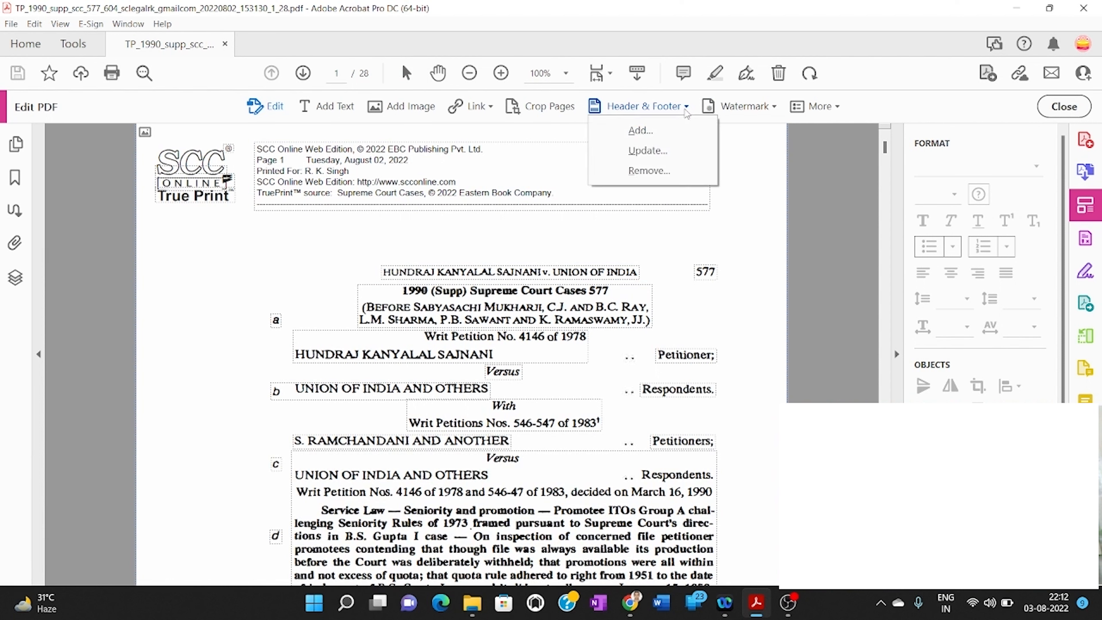
click(673, 124)
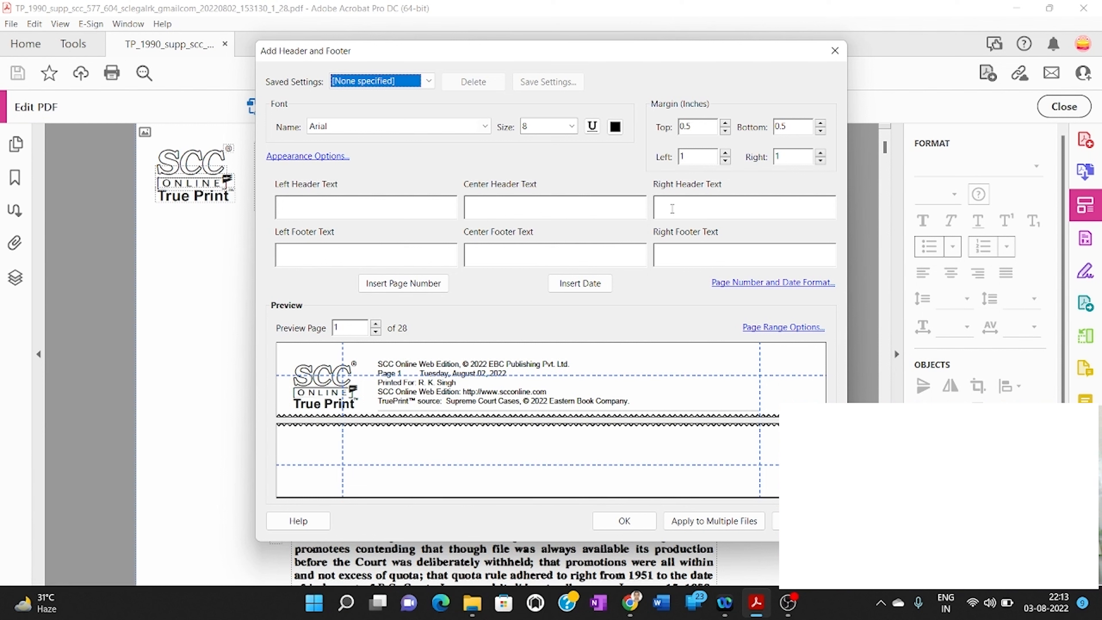
click(672, 209)
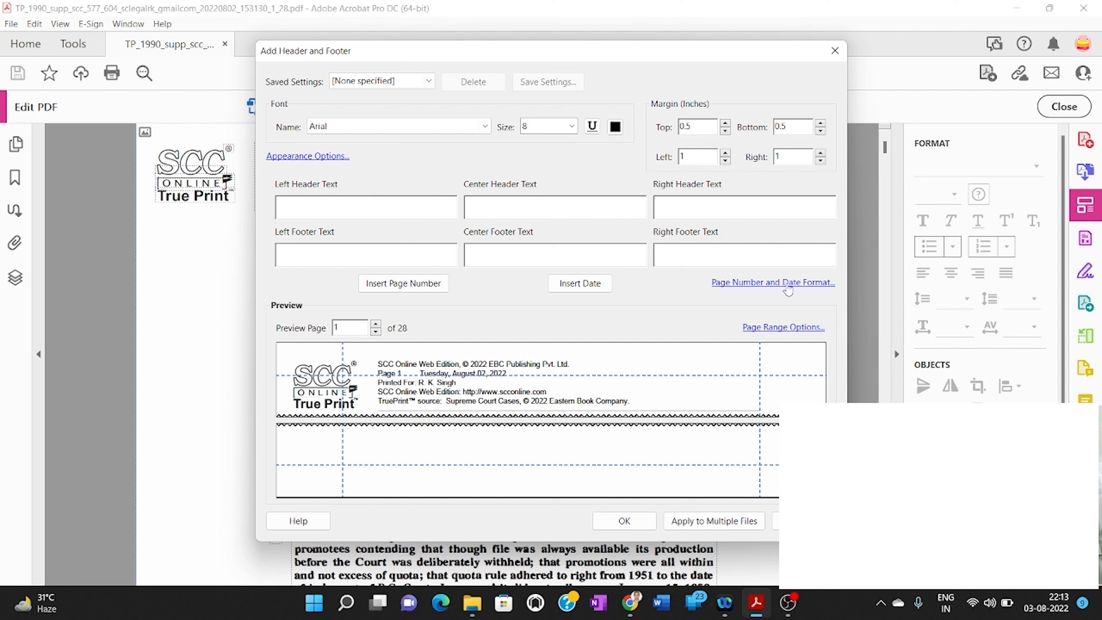
click(785, 286)
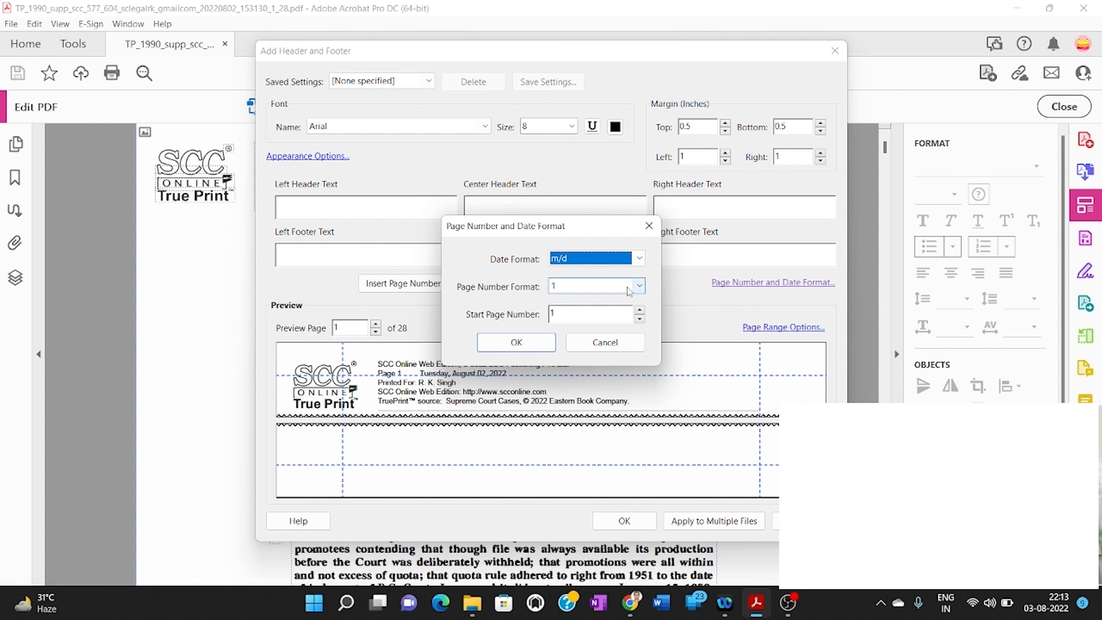
click(640, 287)
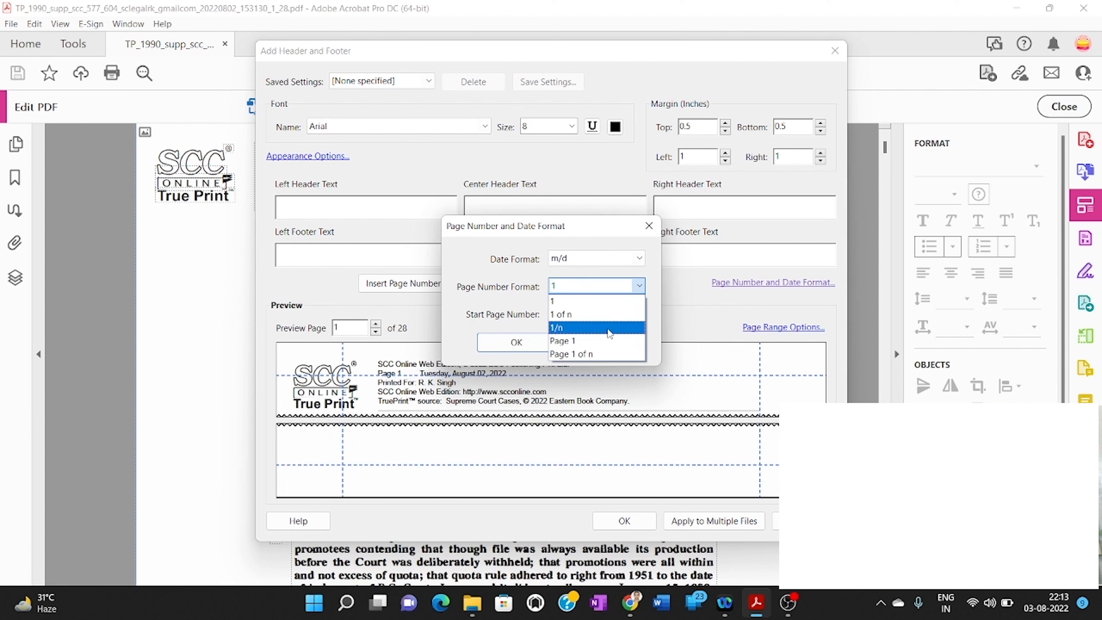
click(564, 340)
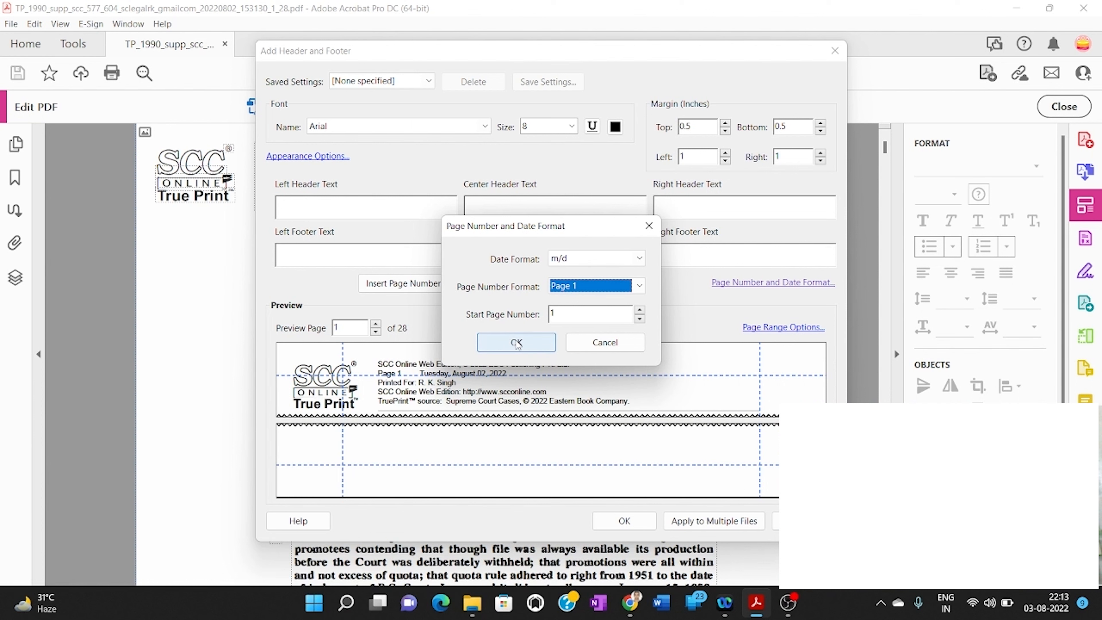
click(516, 343)
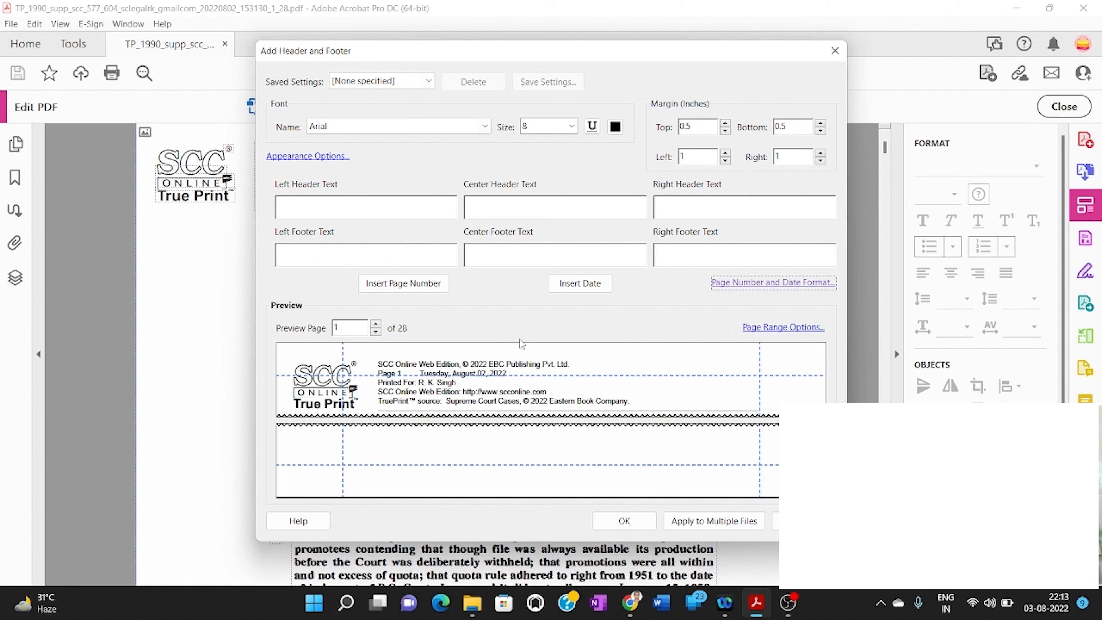
click(417, 293)
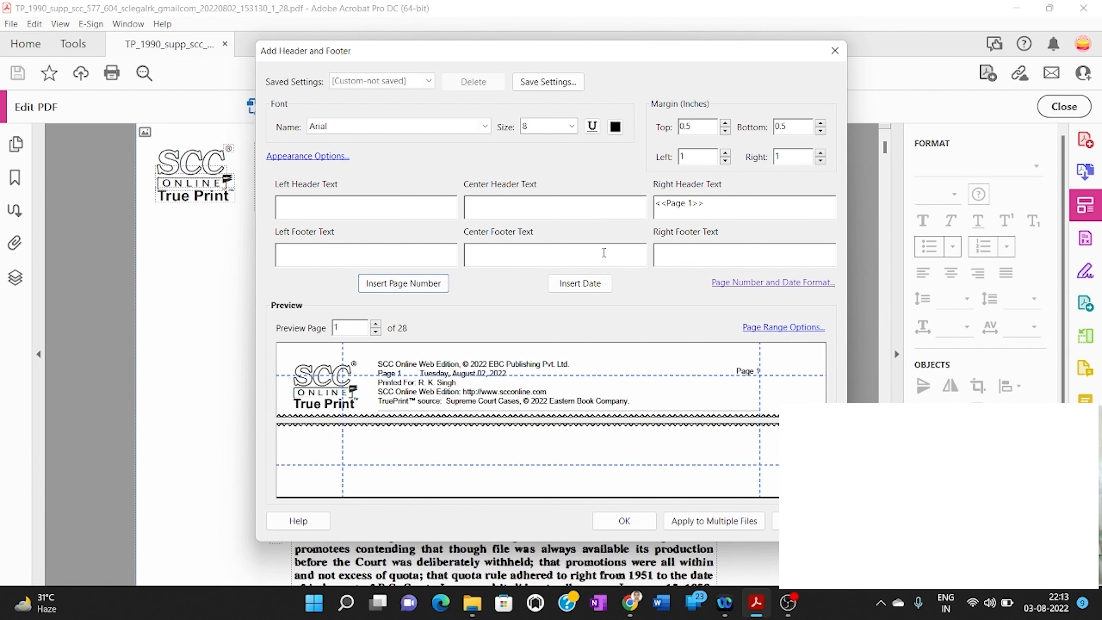
click(624, 521)
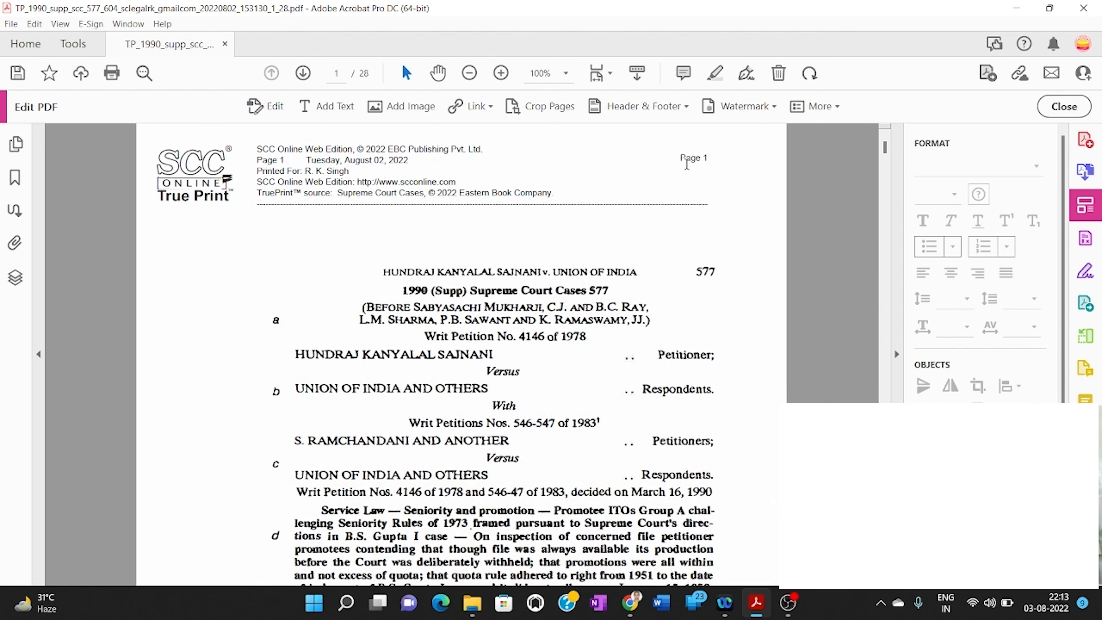
- Check the header page numbers from the first page through to the last page of the document
scroll(686, 164, down, 10)
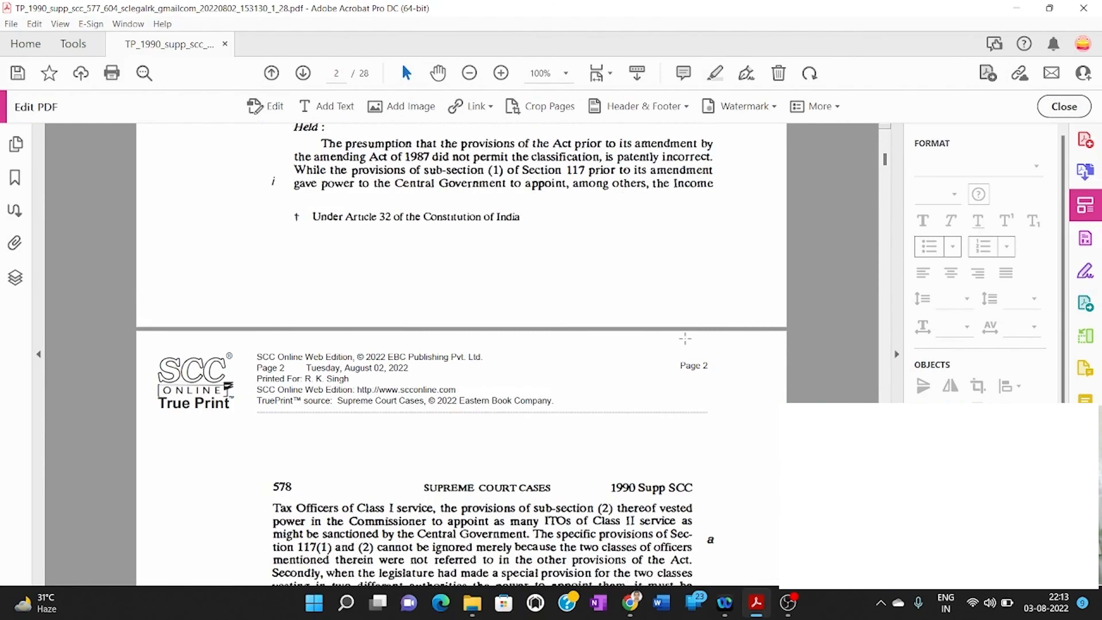
scroll(684, 337, down, 10)
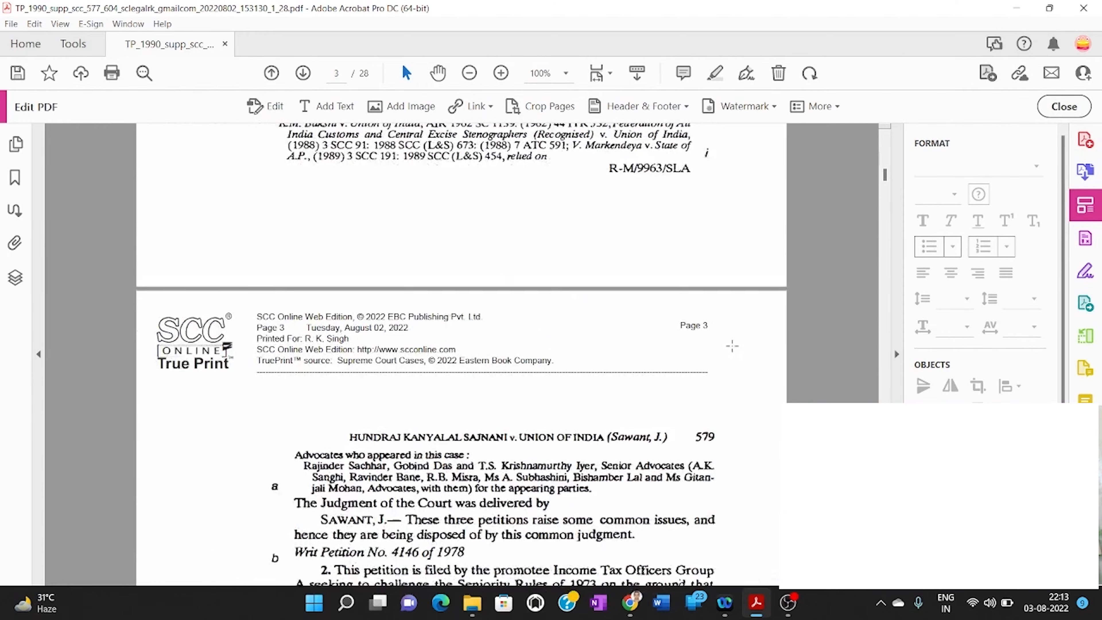
scroll(730, 326, down, 5)
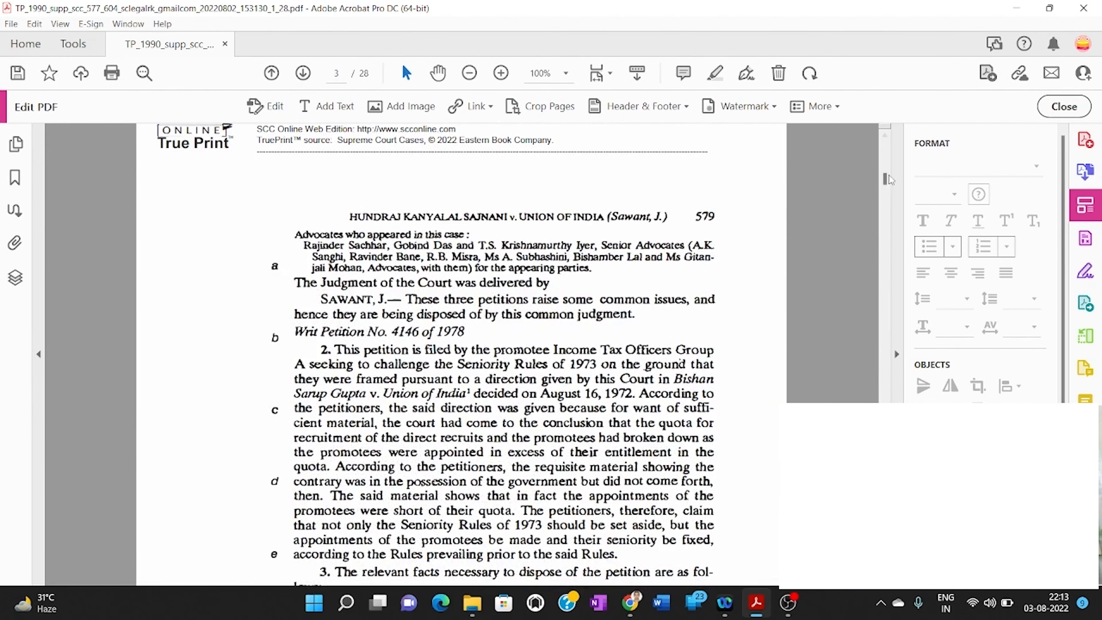
key(End)
scroll(706, 338, up, 14)
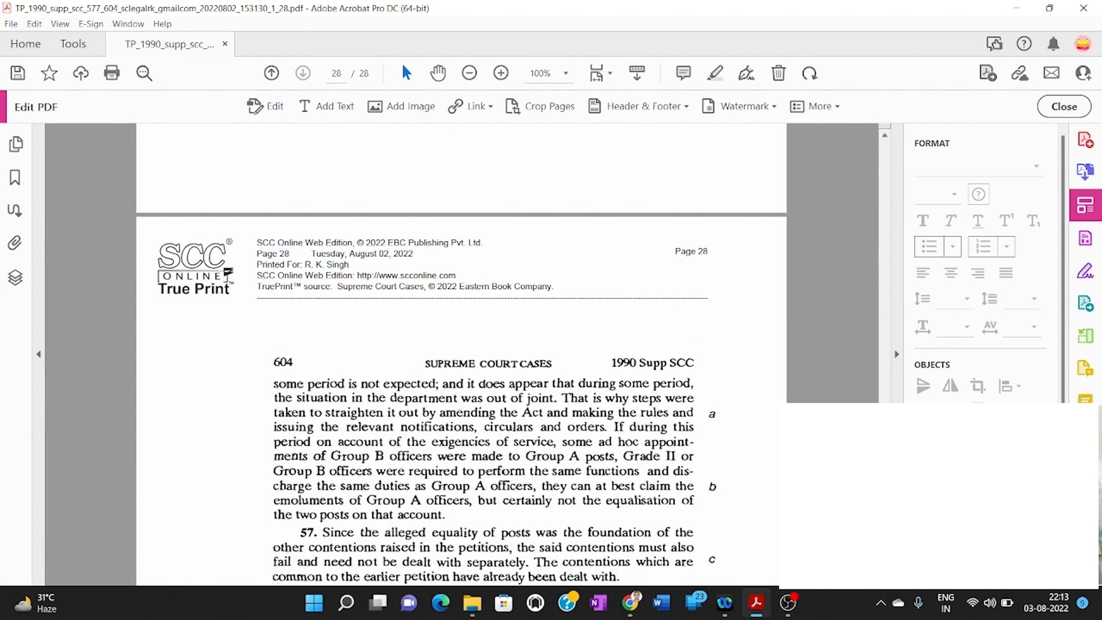
drag(884, 555, 854, 124)
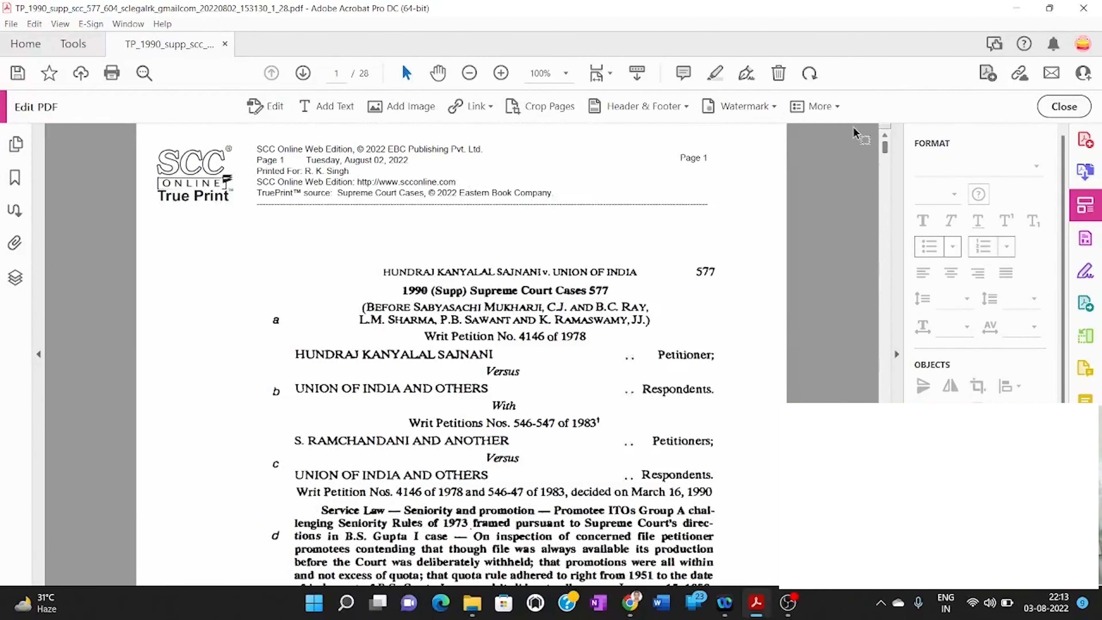
- Permanently remove the header and footer information from the document and check the first pages
click(687, 108)
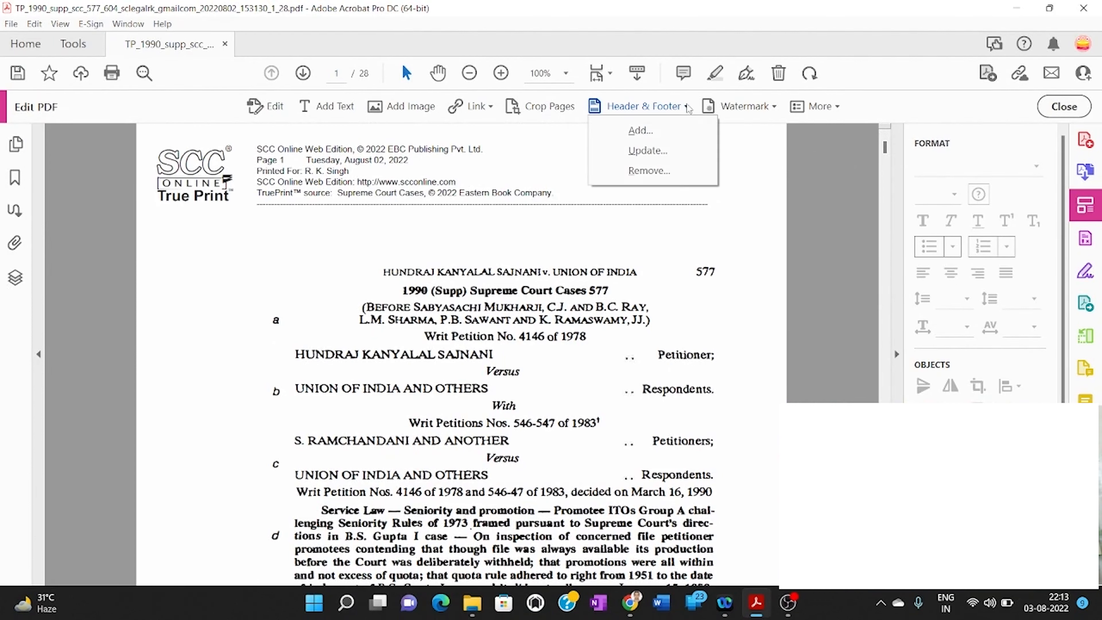
click(665, 176)
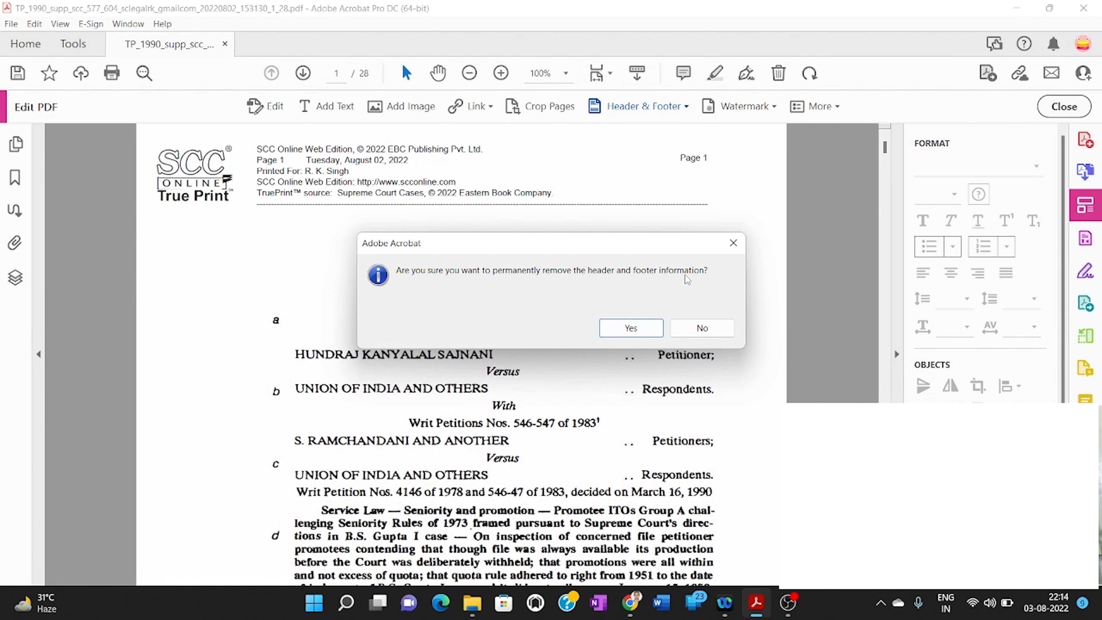
click(653, 331)
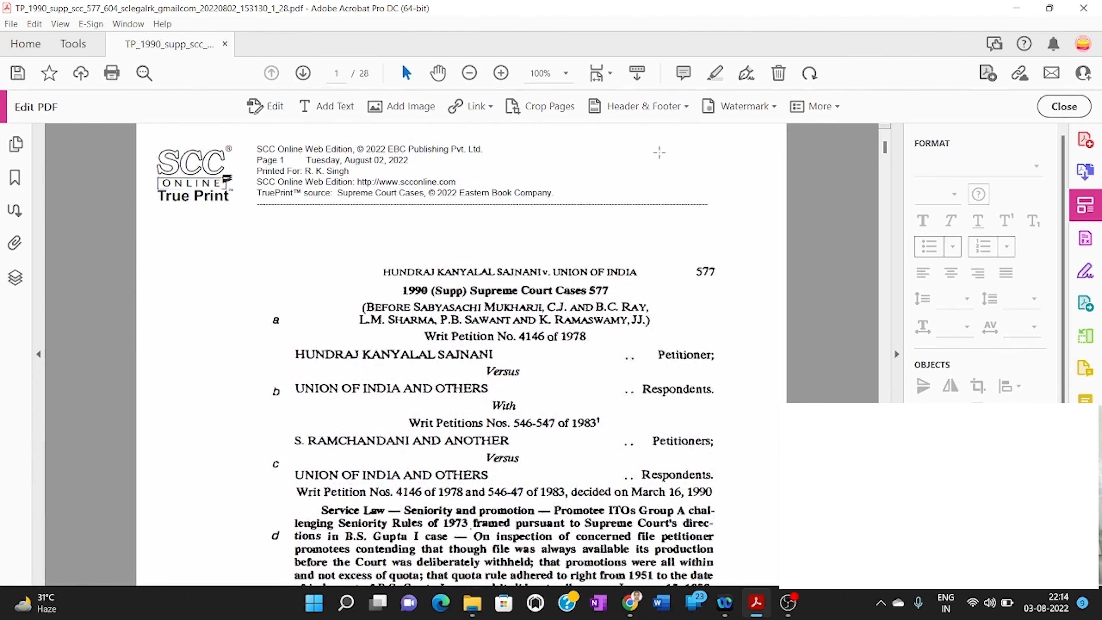
scroll(656, 166, down, 15)
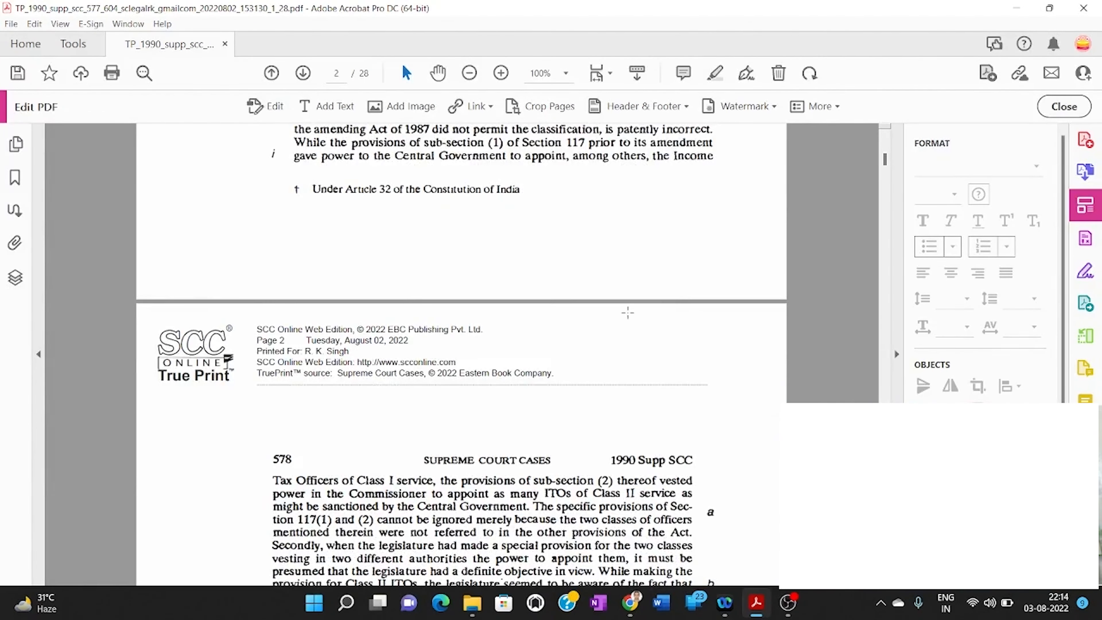
scroll(632, 312, down, 8)
scroll(648, 285, up, 15)
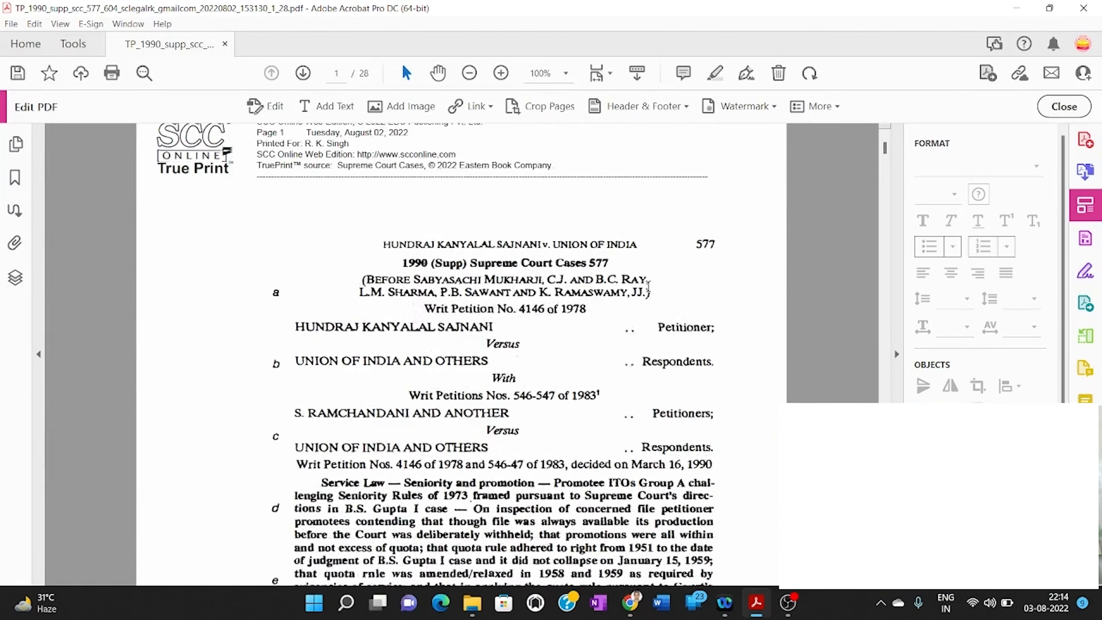
scroll(694, 329, up, 2)
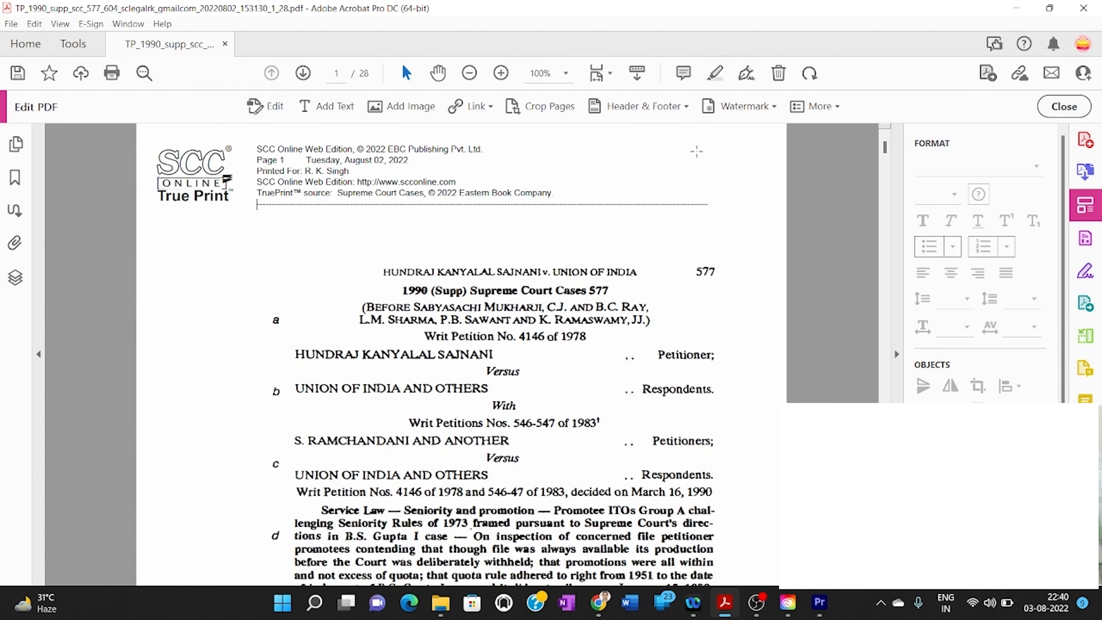
- Set up a new footer with page numbers in the "1" format, starting at 11, as the right footer text
click(682, 107)
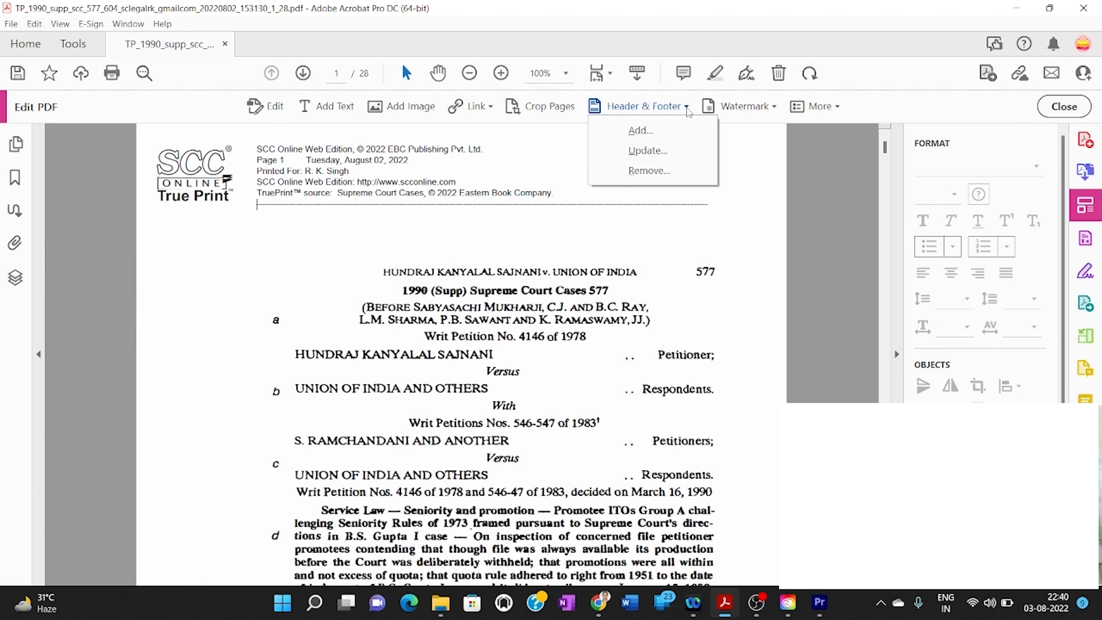
click(672, 126)
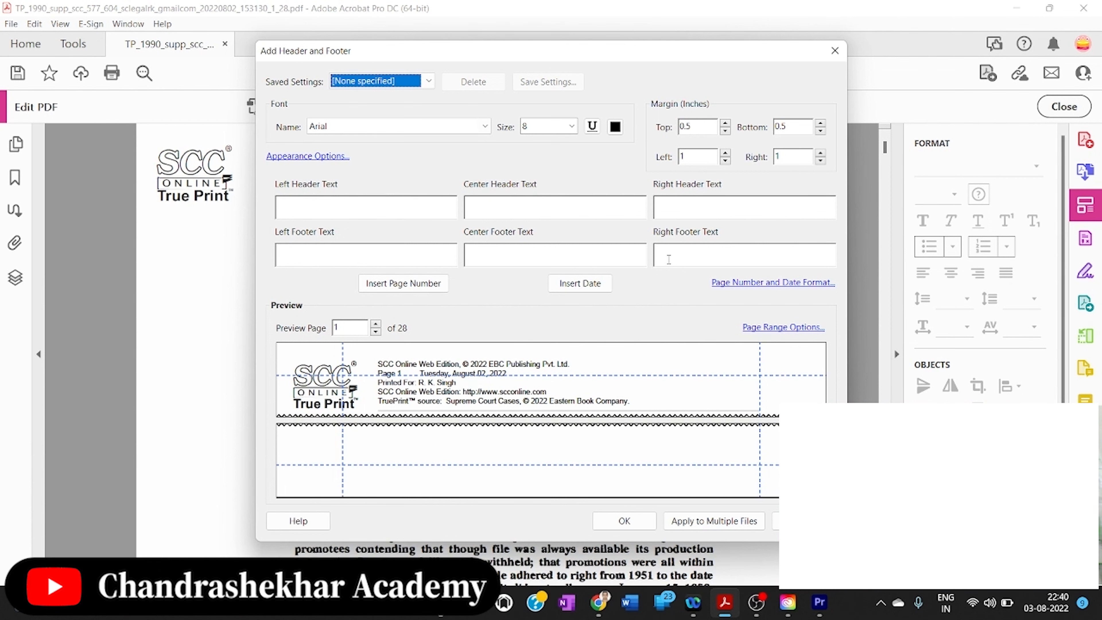
click(670, 256)
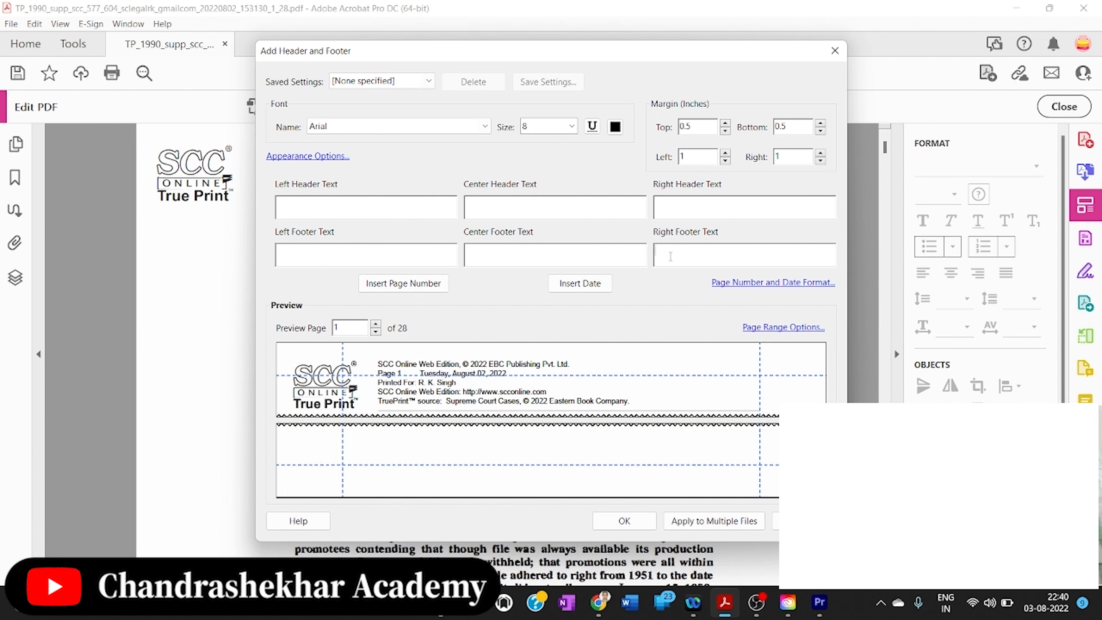
click(743, 282)
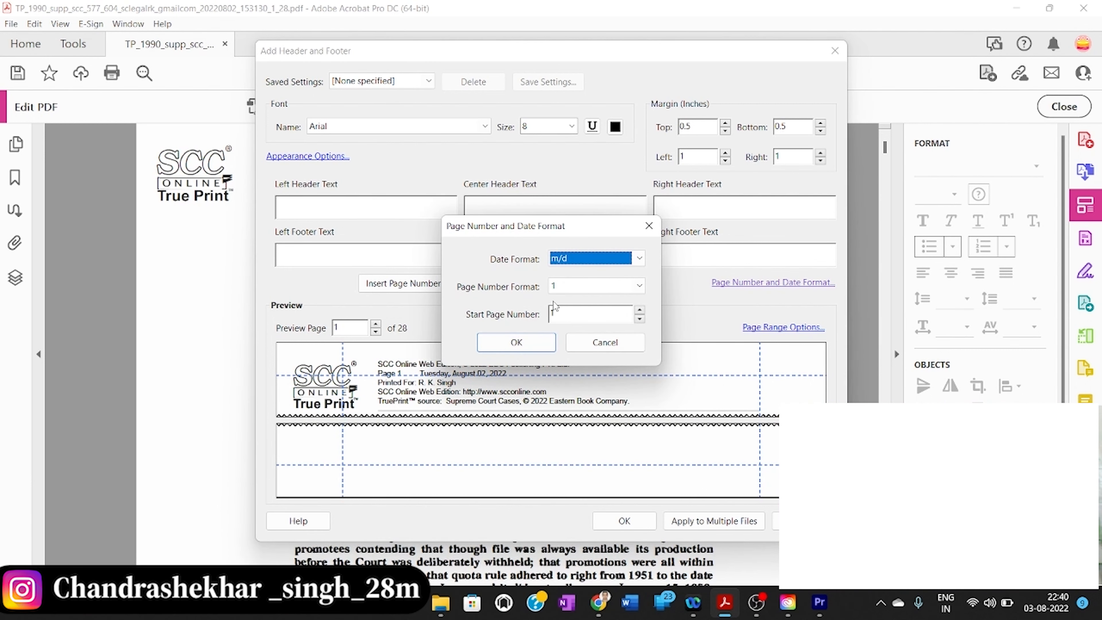
click(639, 285)
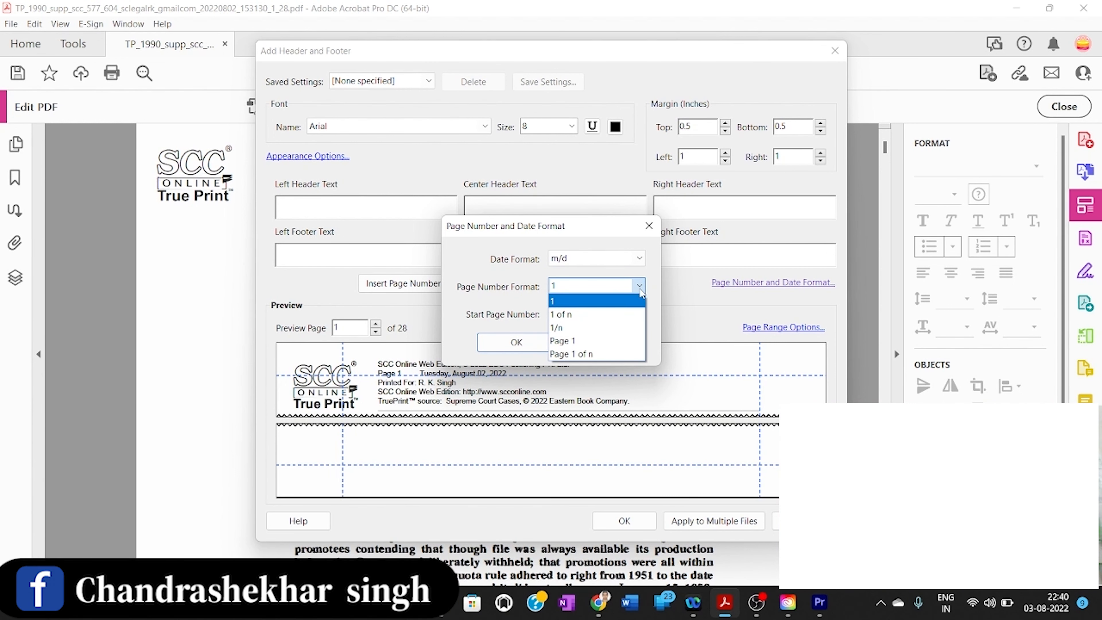
click(639, 290)
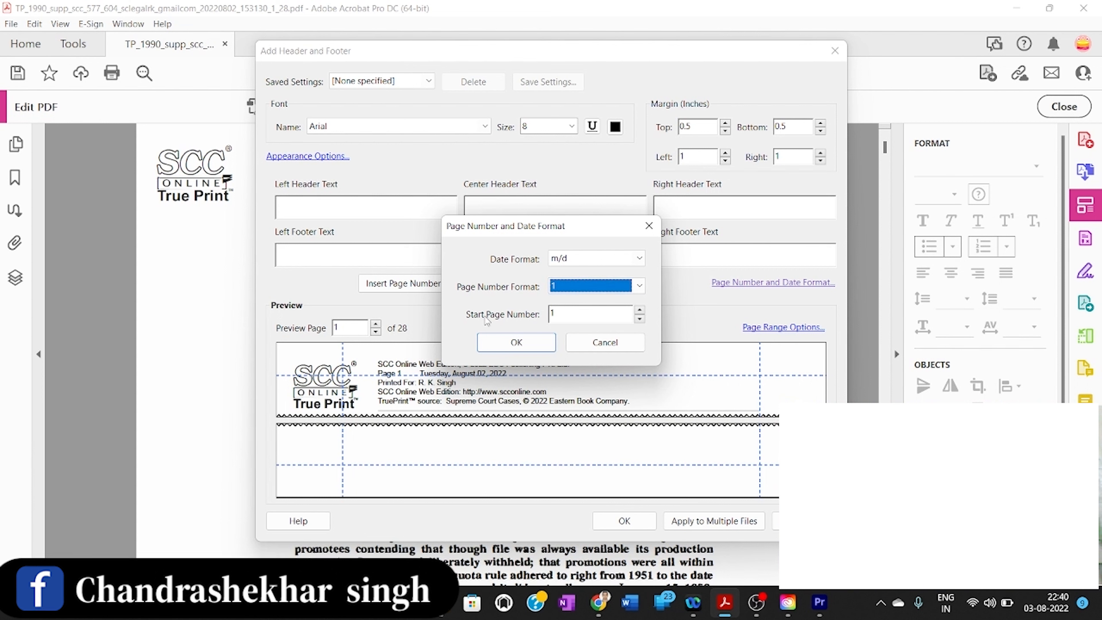
click(562, 315)
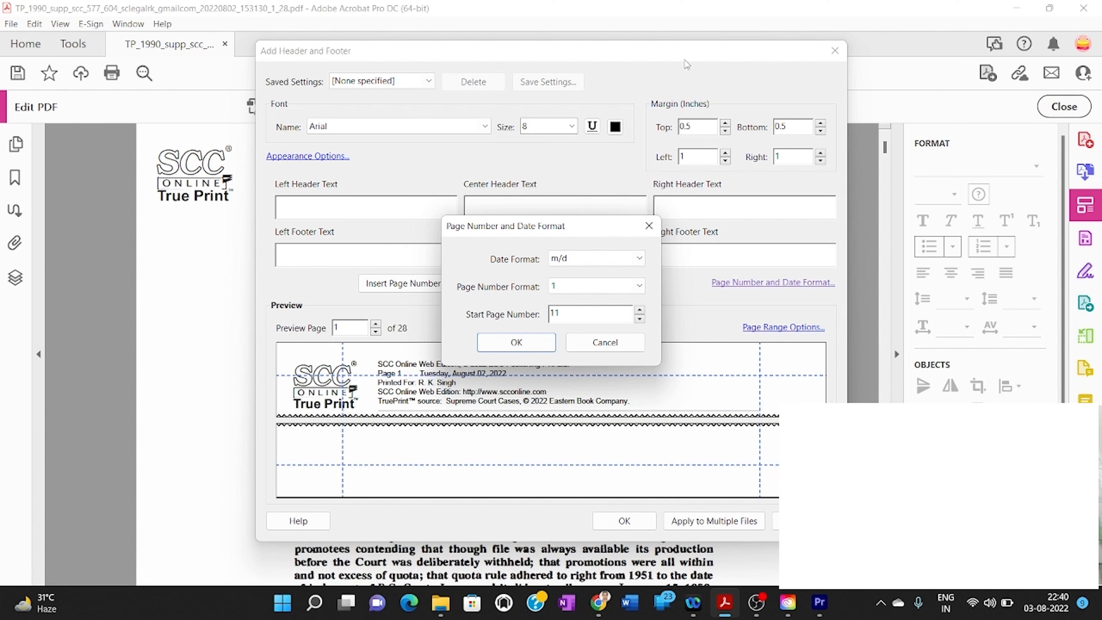
click(516, 342)
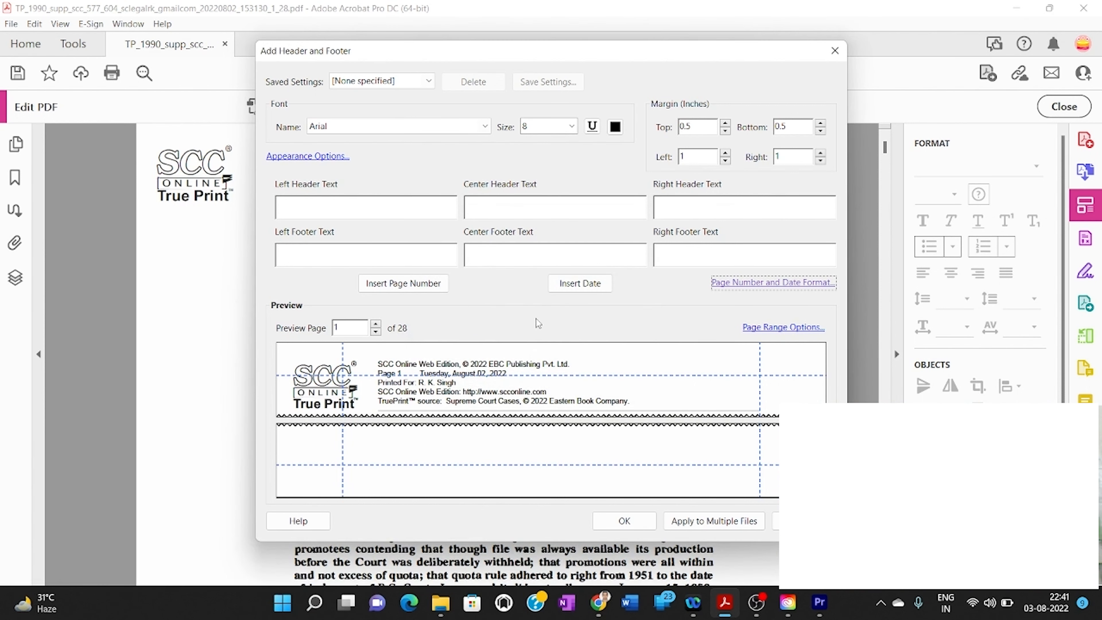
click(414, 291)
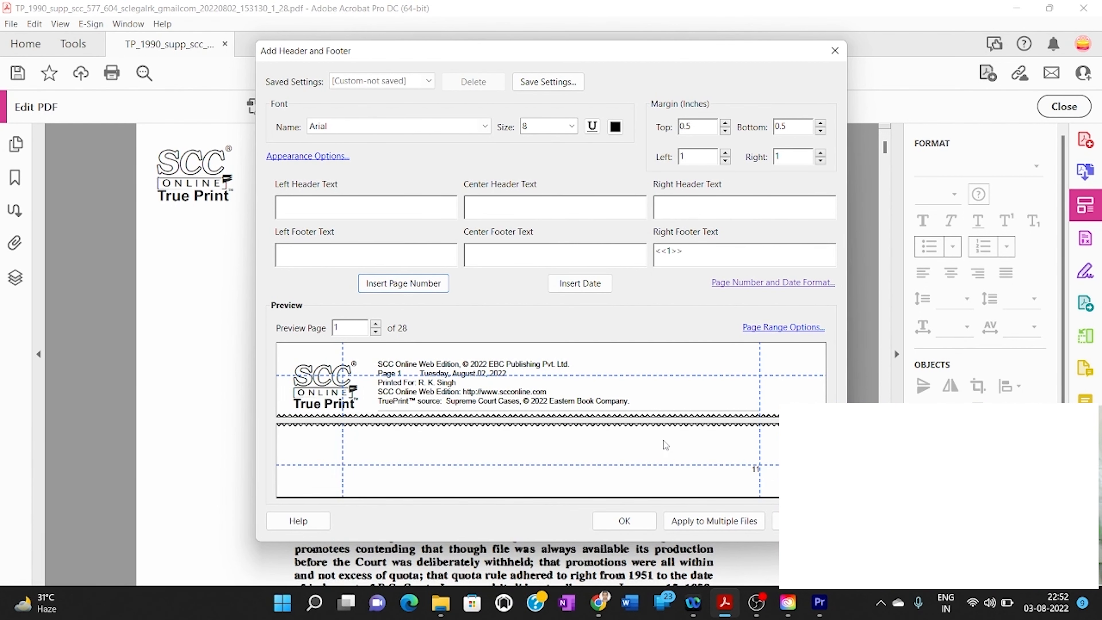
click(623, 520)
- Set the footer's Arial text to size 14 in red and apply the footer to the document
click(572, 127)
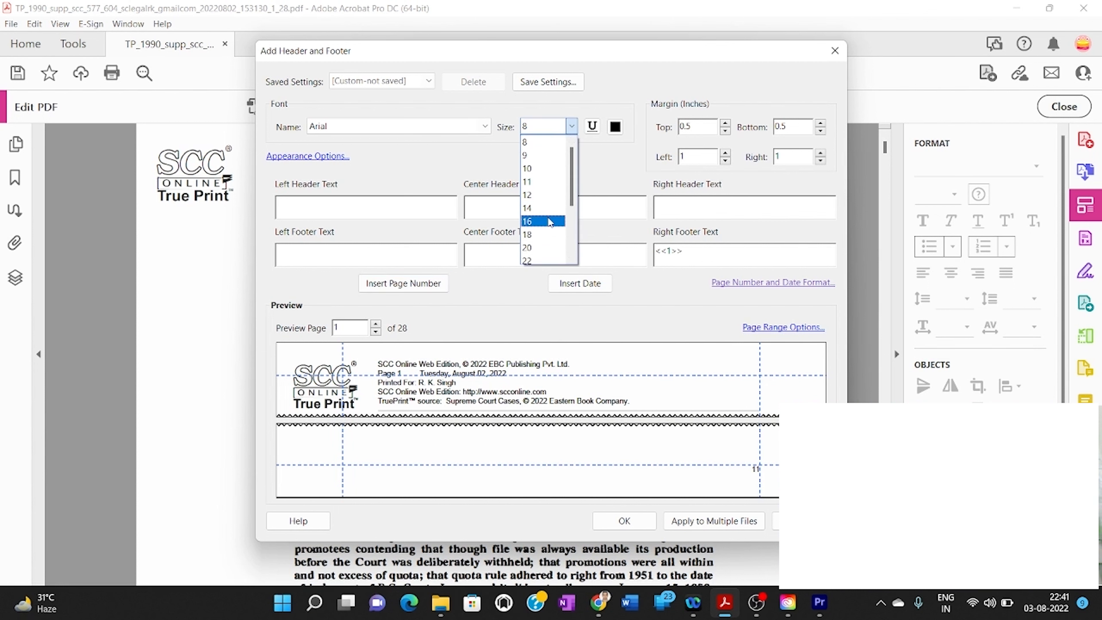
click(547, 208)
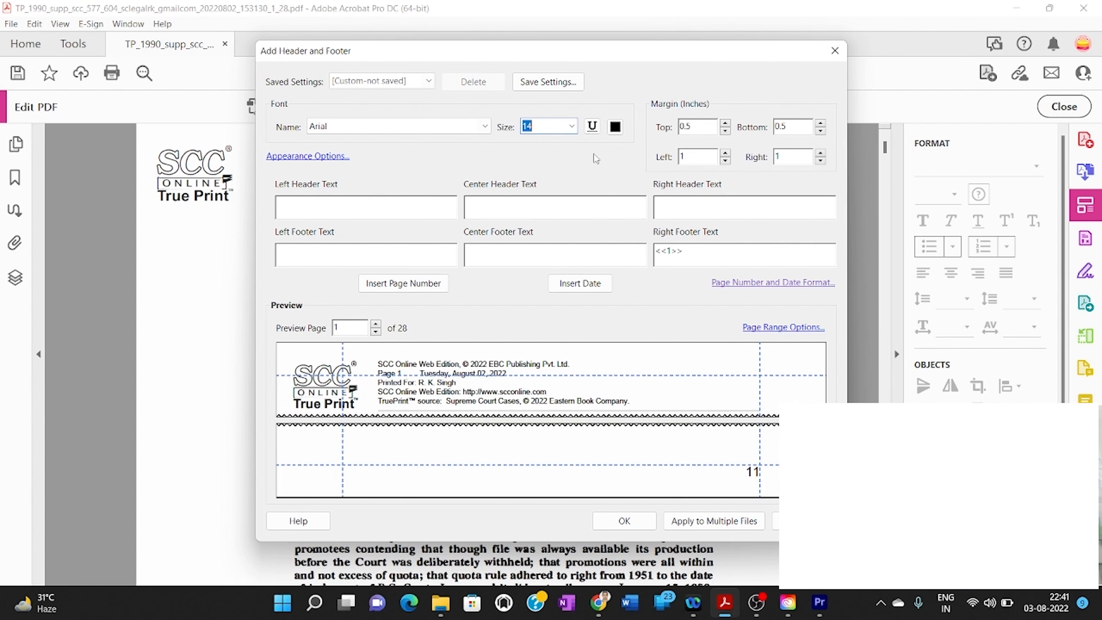
click(613, 130)
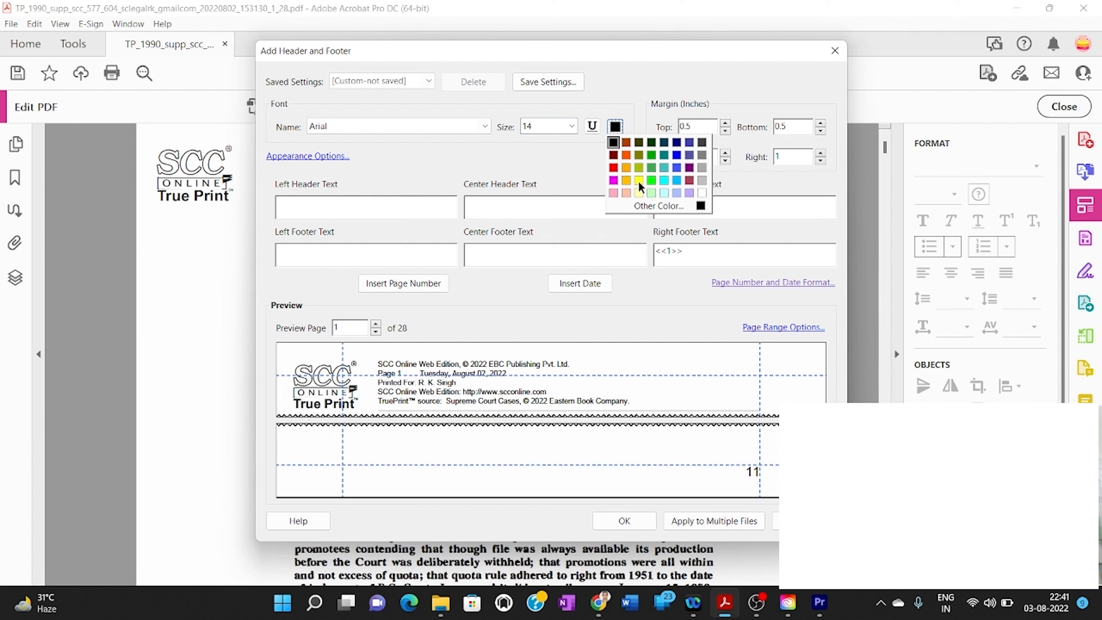
click(615, 167)
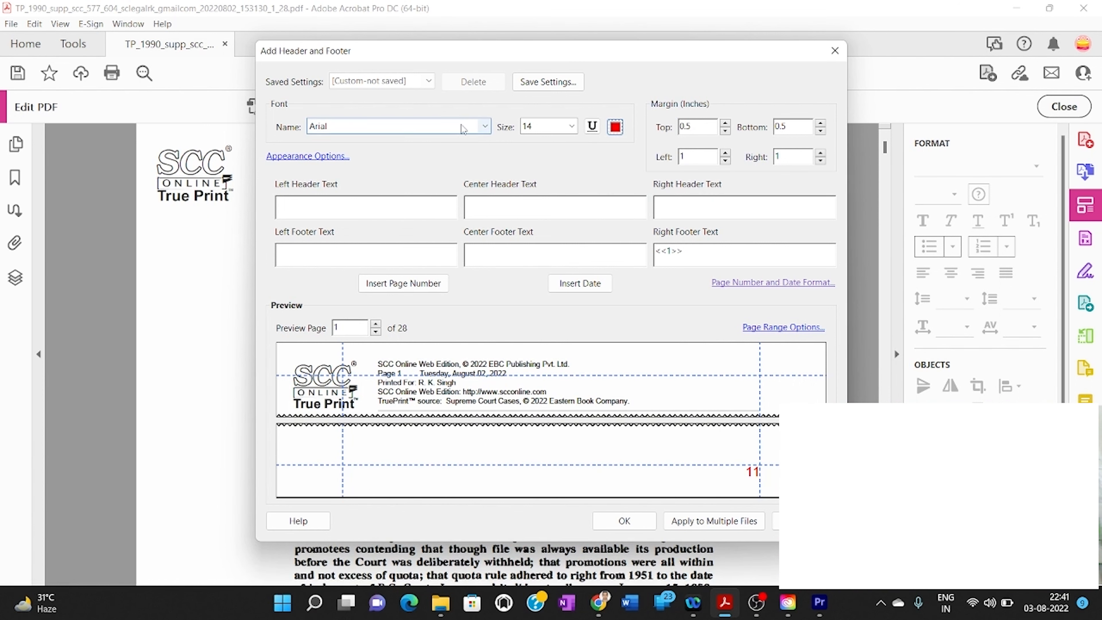
click(434, 127)
click(433, 124)
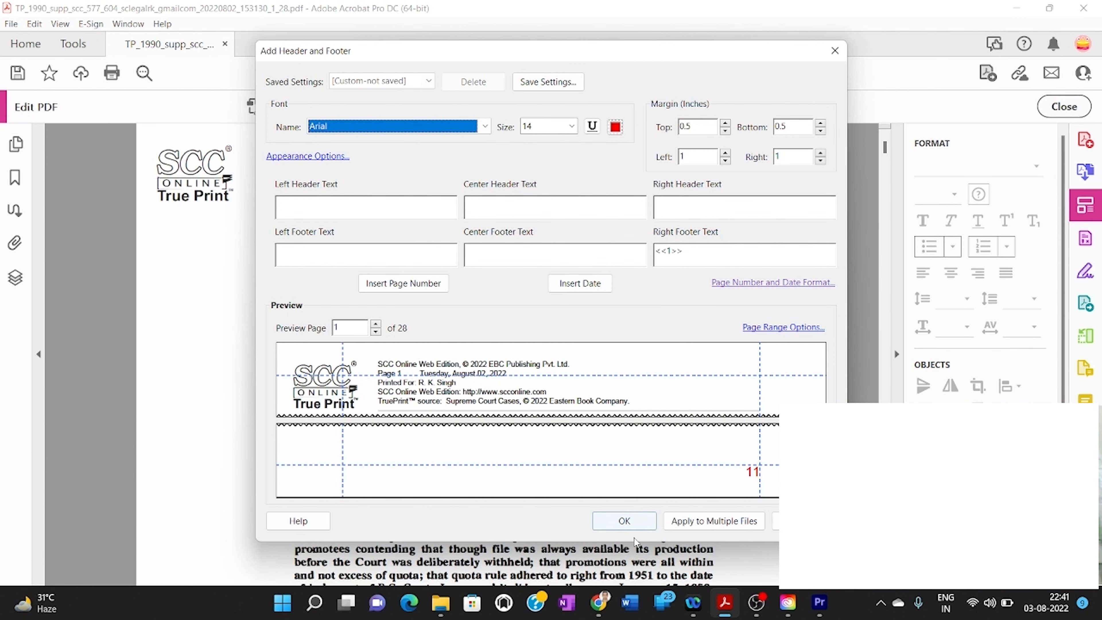
click(641, 524)
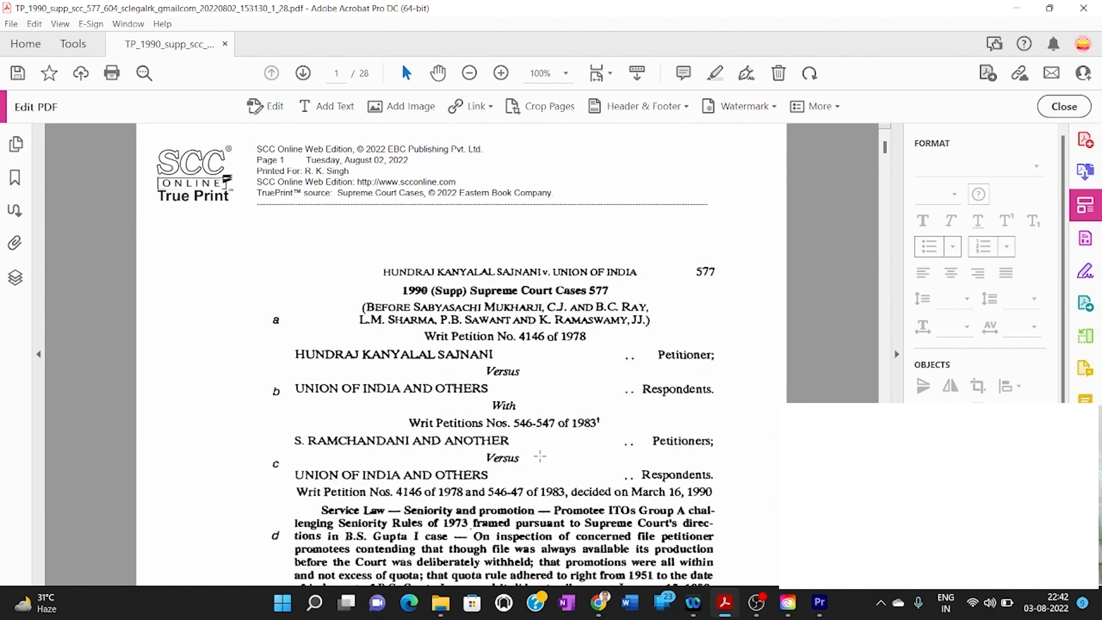
- Check the red footer page numbers on the first pages and the last page, and return to the document's beginning
scroll(540, 456, down, 10)
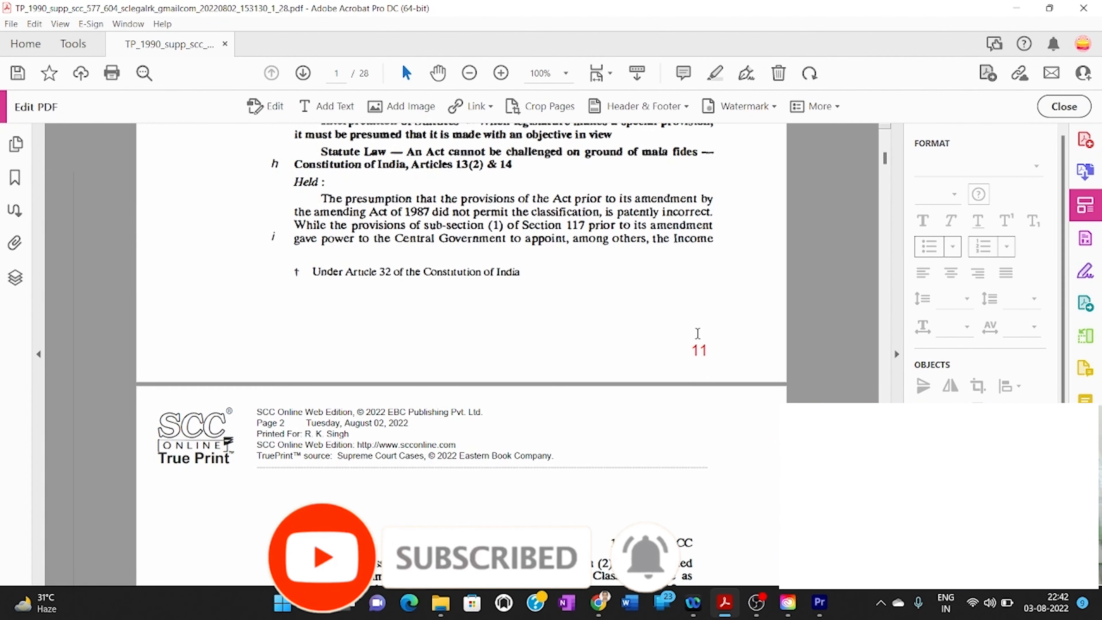
scroll(715, 341, down, 10)
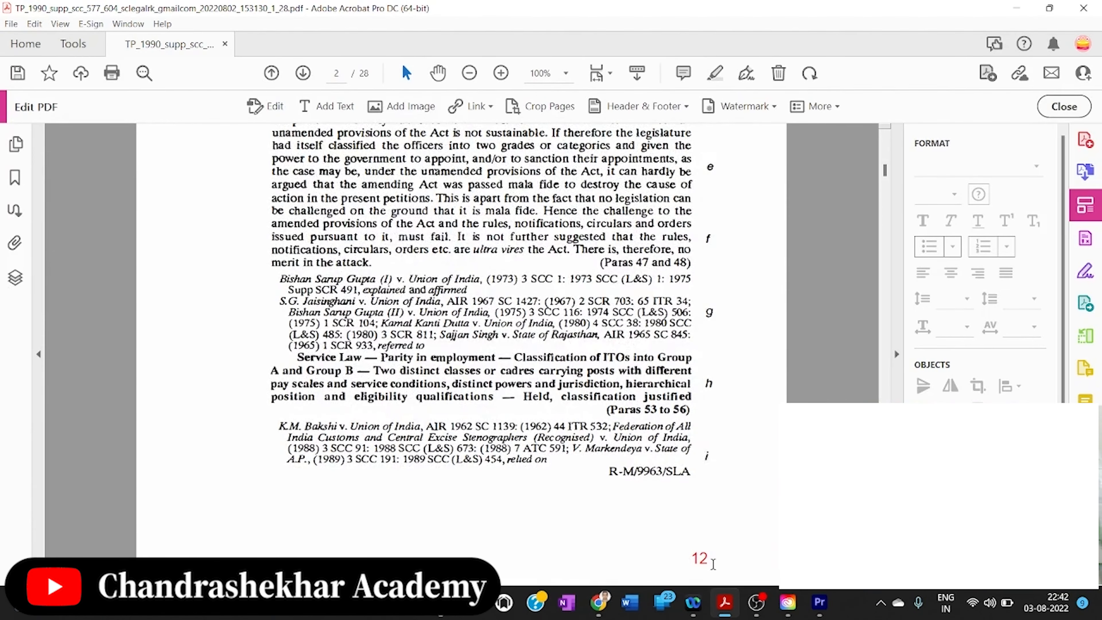
scroll(708, 545, down, 10)
scroll(699, 490, down, 8)
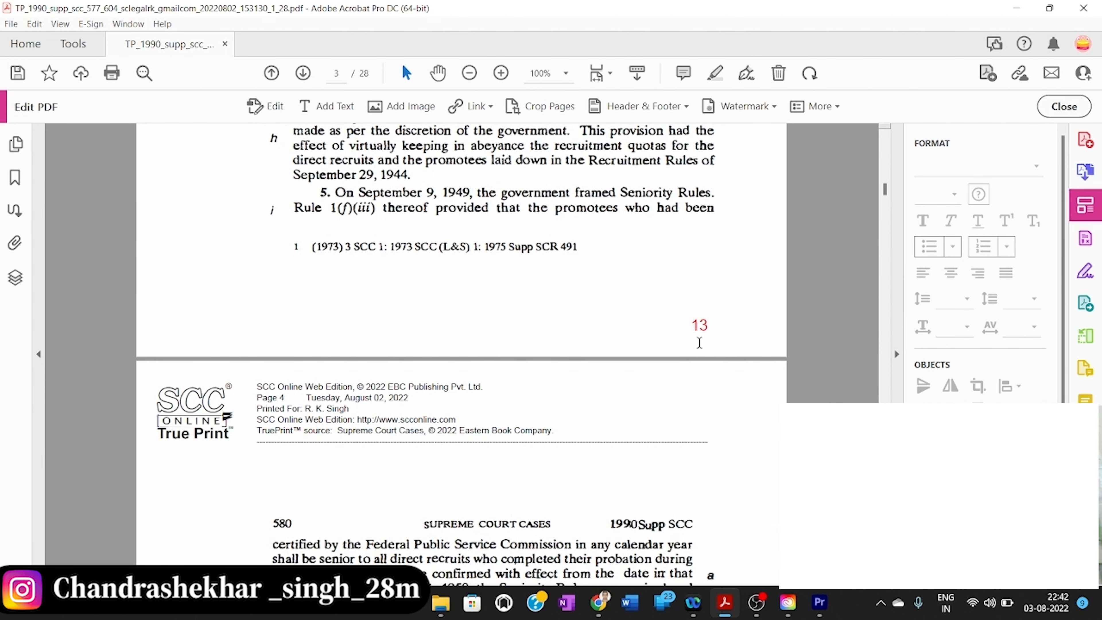
scroll(699, 343, down, 1)
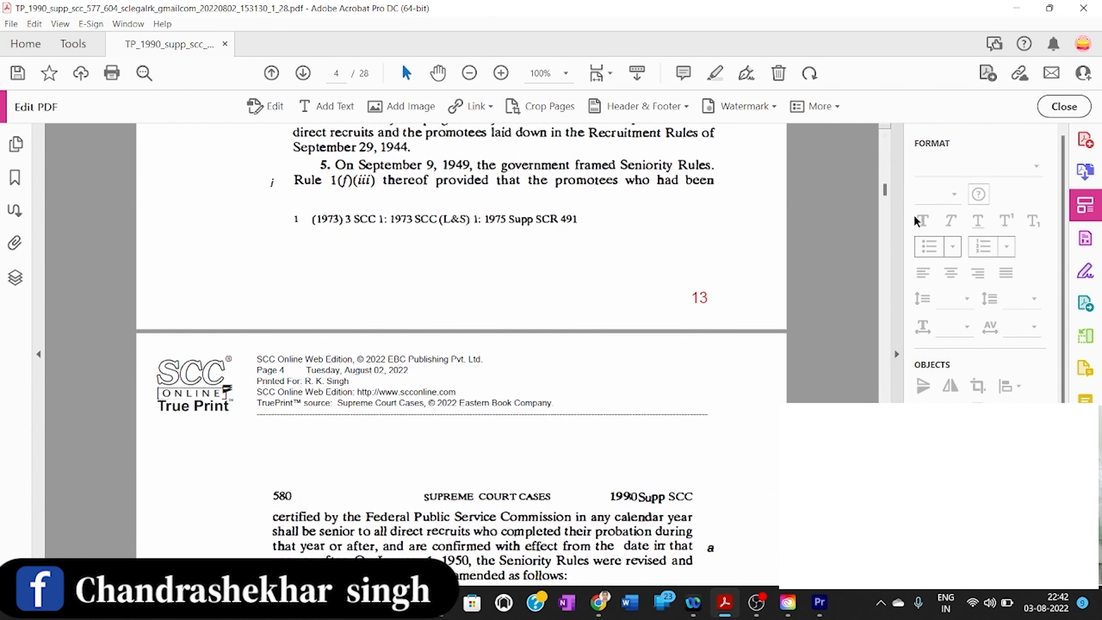
drag(884, 190, 909, 591)
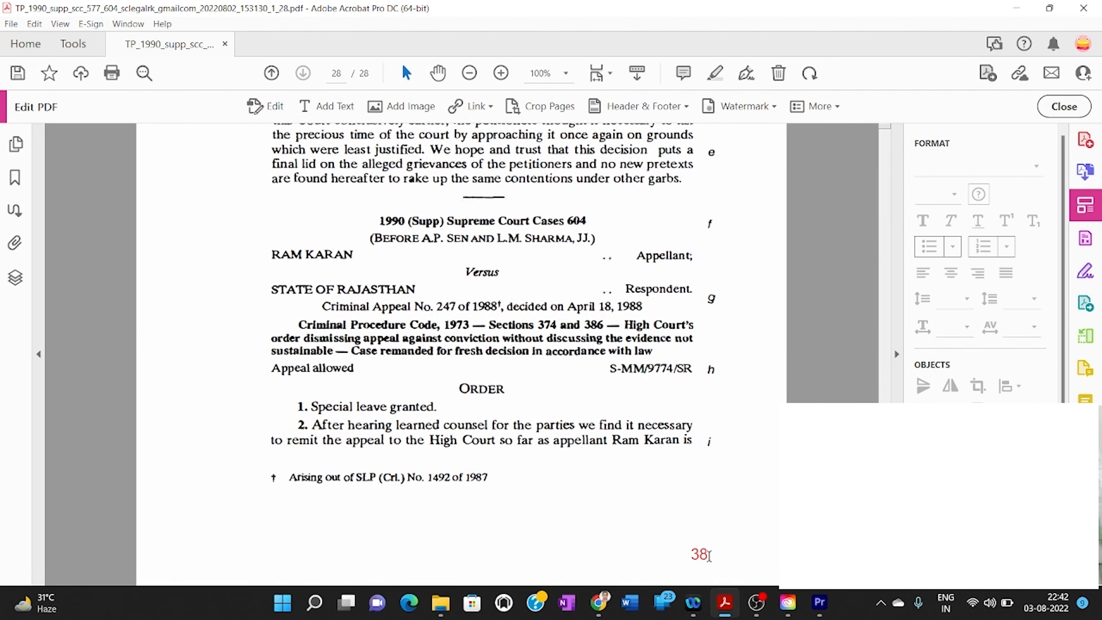
scroll(709, 555, up, 20)
scroll(708, 554, up, 4)
drag(883, 551, 883, 148)
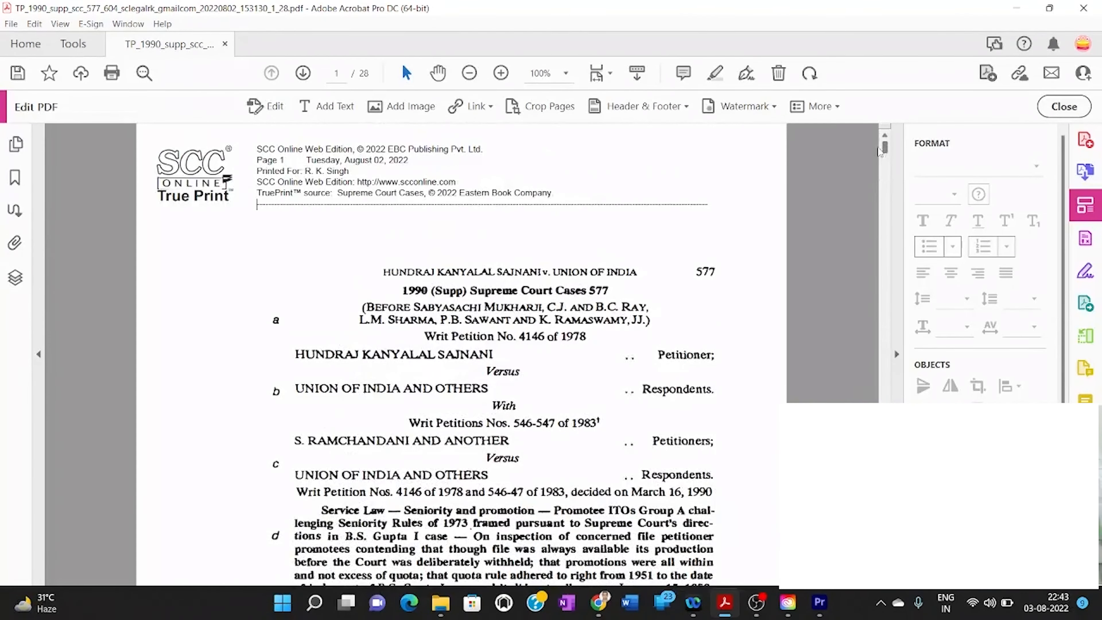